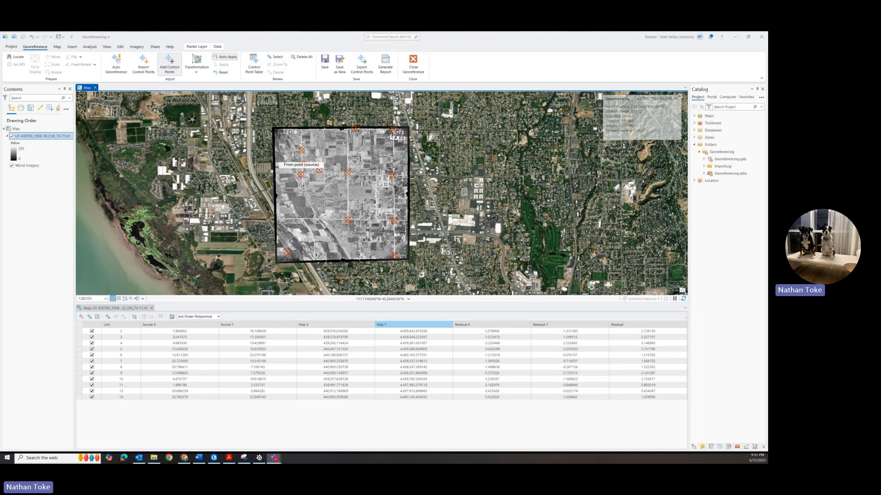
# Step: Review the control points' source coordinates, map coordinates and residuals in the control point table
pyautogui.click(208, 351)
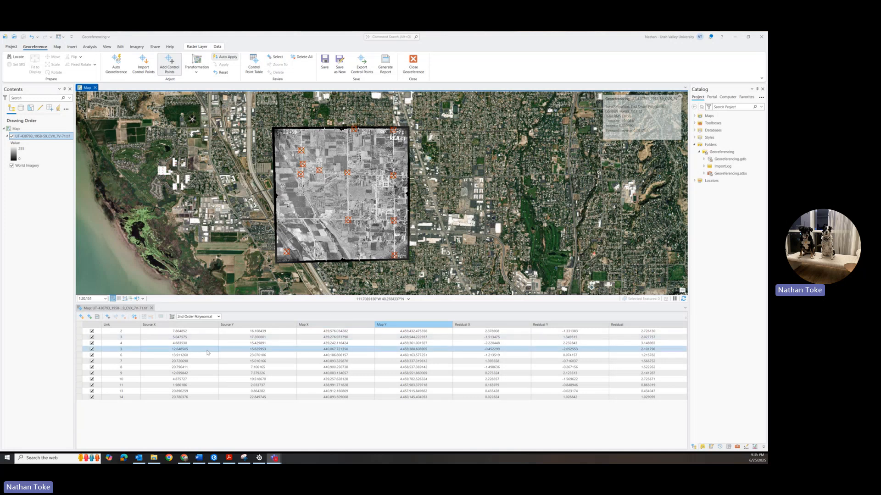
pyautogui.click(178, 331)
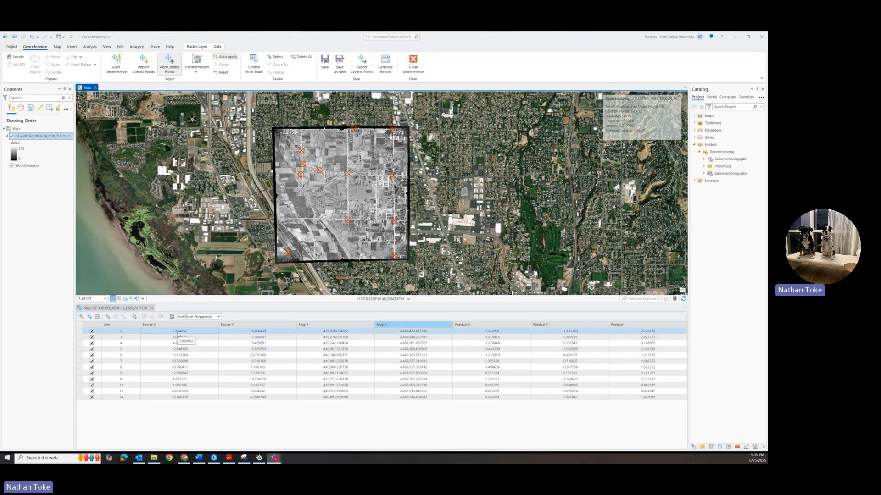
pyautogui.click(265, 333)
pyautogui.click(337, 333)
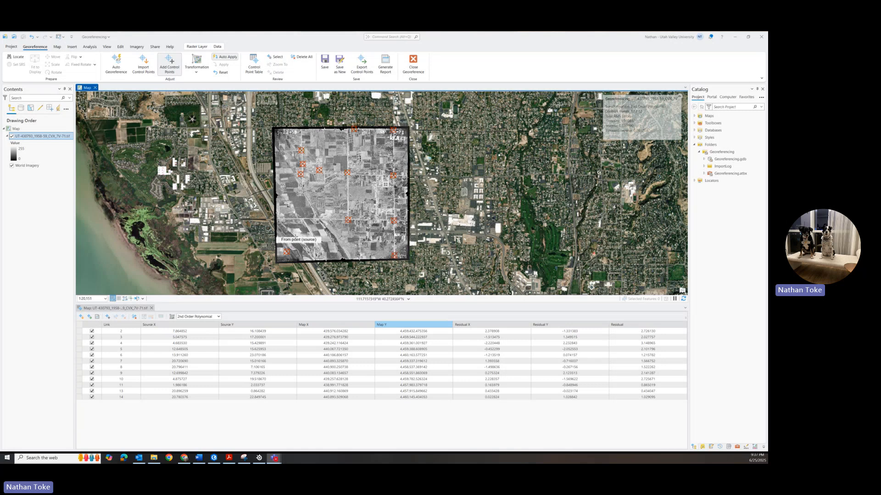
pyautogui.click(569, 331)
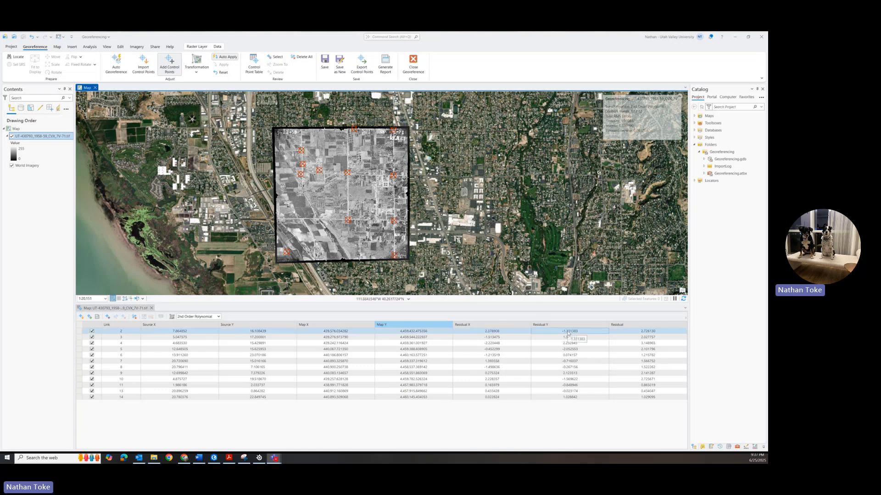
pyautogui.click(615, 337)
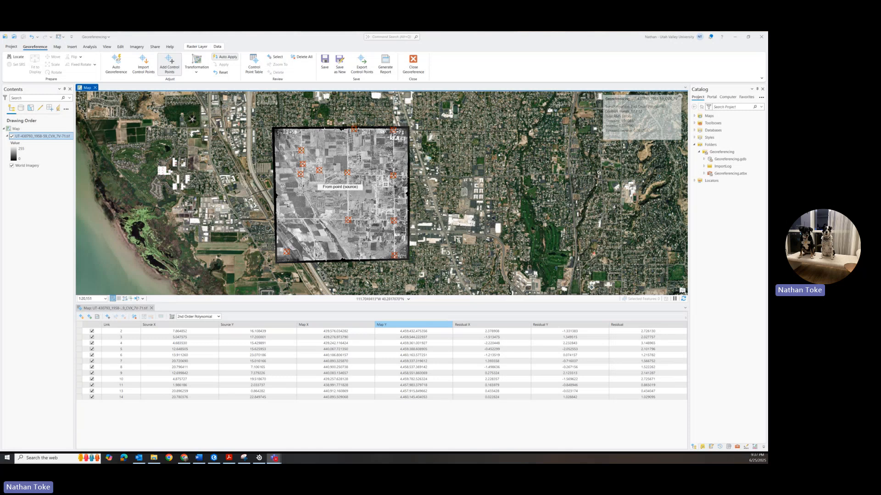
# Step: Compare the historical aerial photo with World Imagery at the control point by the northern road intersection, toggling the photo's visibility repeatedly
pyautogui.scroll(5, 345, 184)
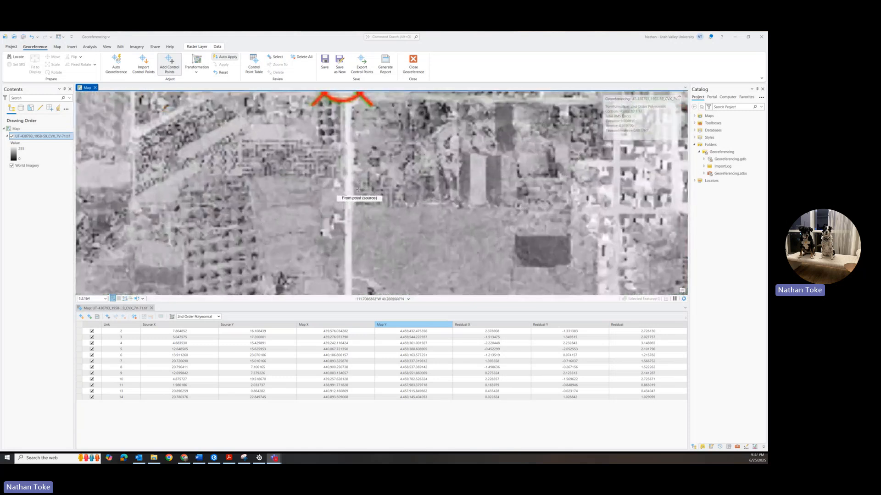
pyautogui.scroll(3, 358, 189)
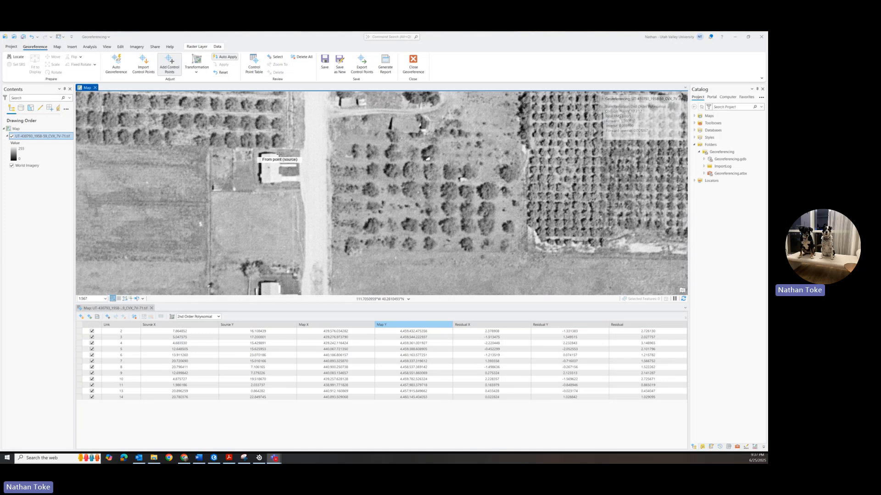
pyautogui.scroll(-3, 279, 155)
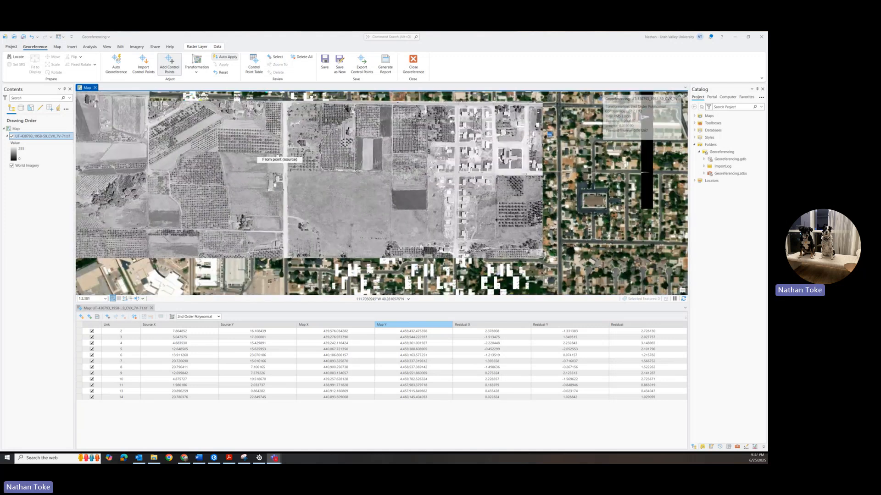
pyautogui.scroll(-2, 278, 154)
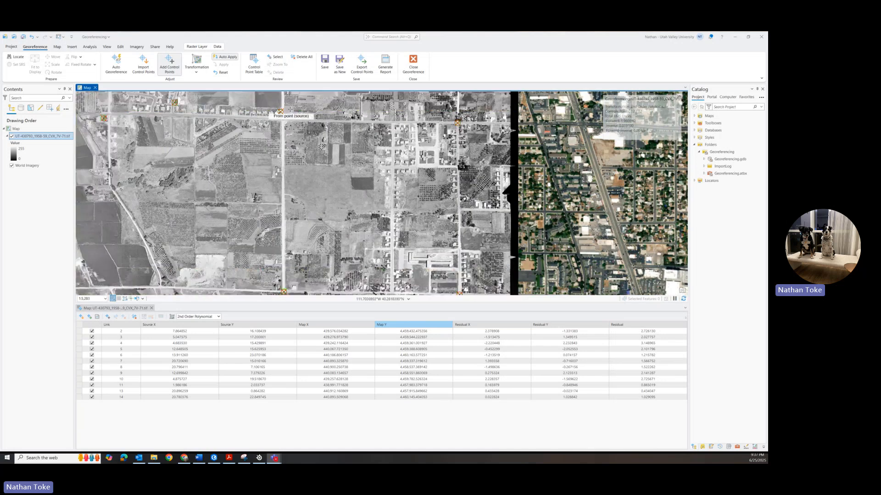
pyautogui.scroll(2, 281, 111)
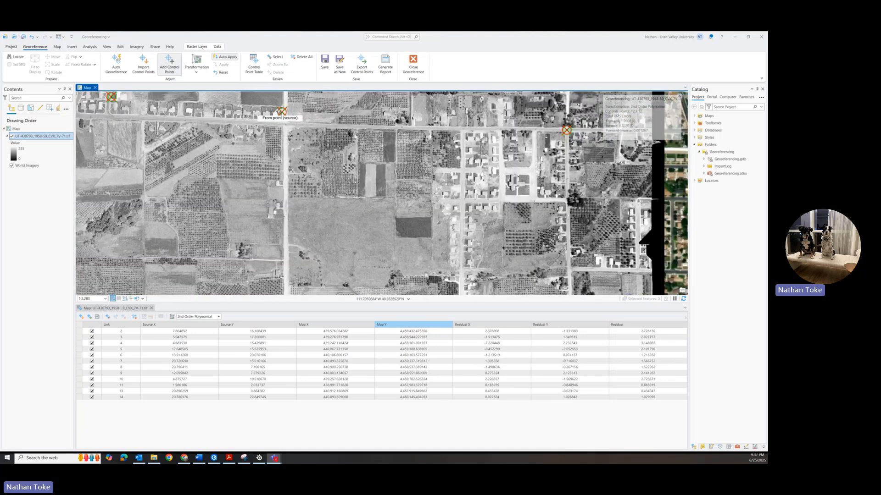
pyautogui.scroll(6, 281, 111)
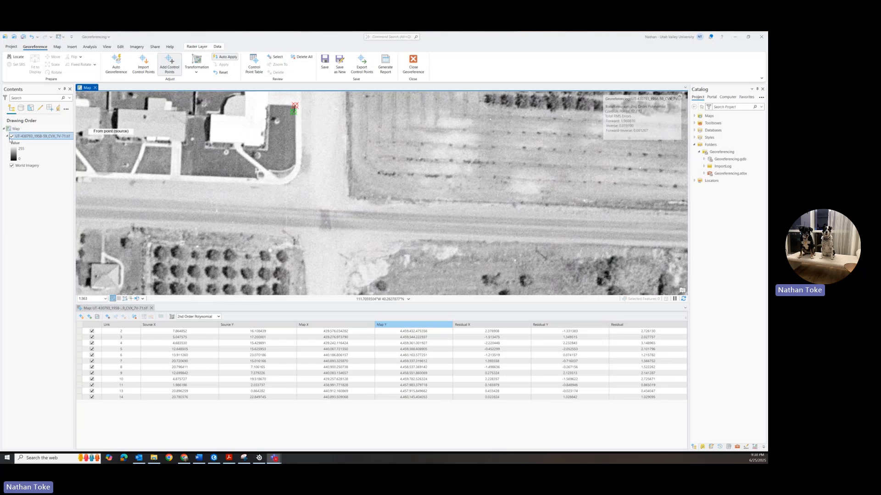
pyautogui.click(11, 136)
pyautogui.click(11, 136)
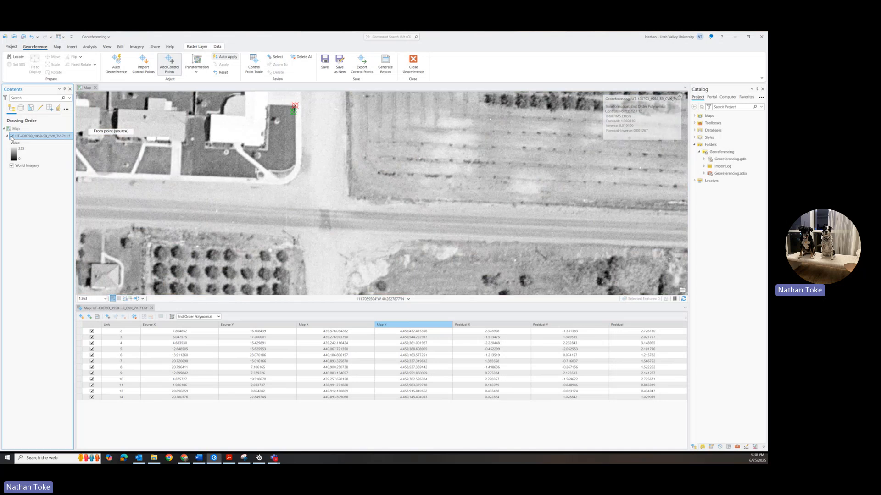
pyautogui.click(12, 136)
pyautogui.click(12, 137)
pyautogui.click(11, 136)
pyautogui.click(11, 136)
pyautogui.click(12, 136)
pyautogui.click(12, 136)
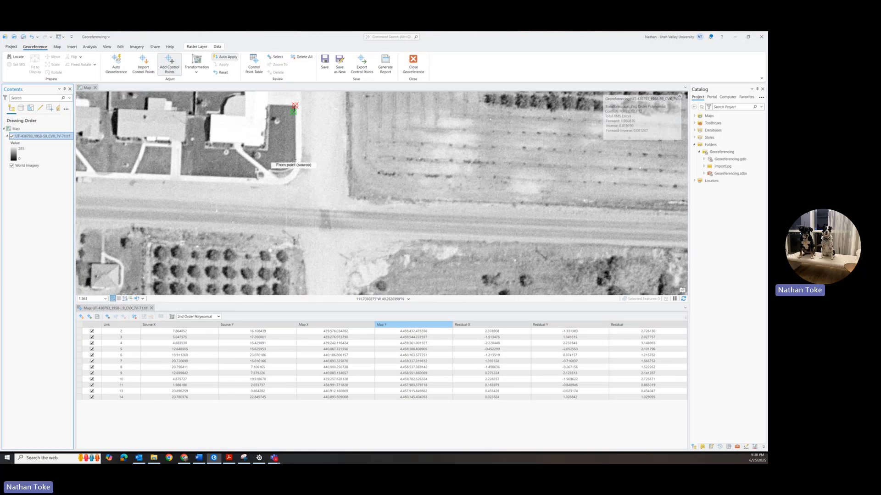
# Step: Check the residual values of several links in the control point table
pyautogui.scroll(-3, 294, 159)
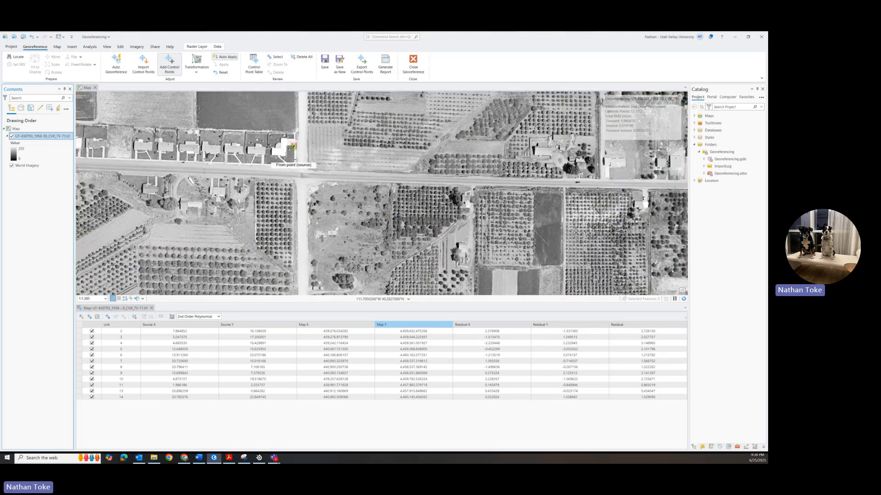
pyautogui.scroll(-2, 294, 159)
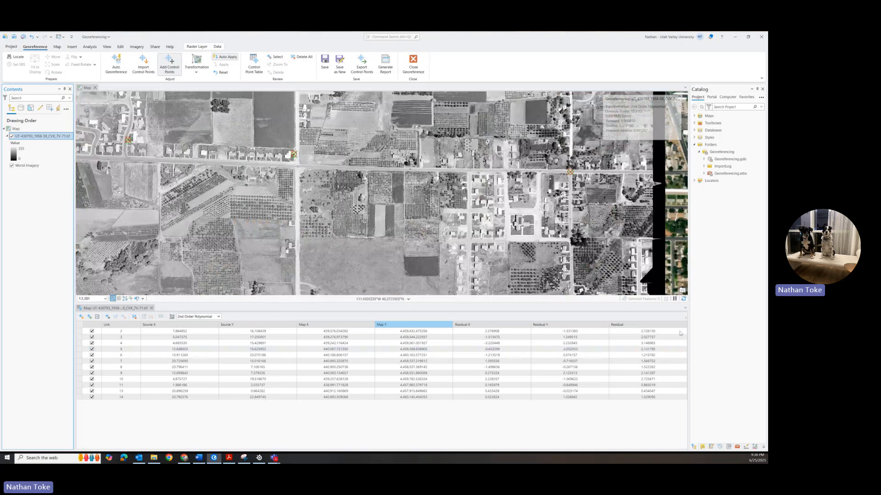
pyautogui.click(659, 337)
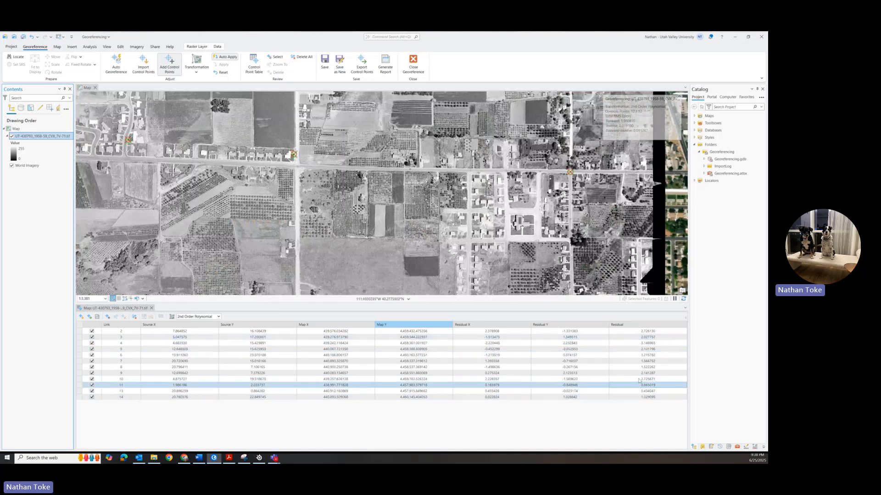
pyautogui.click(572, 356)
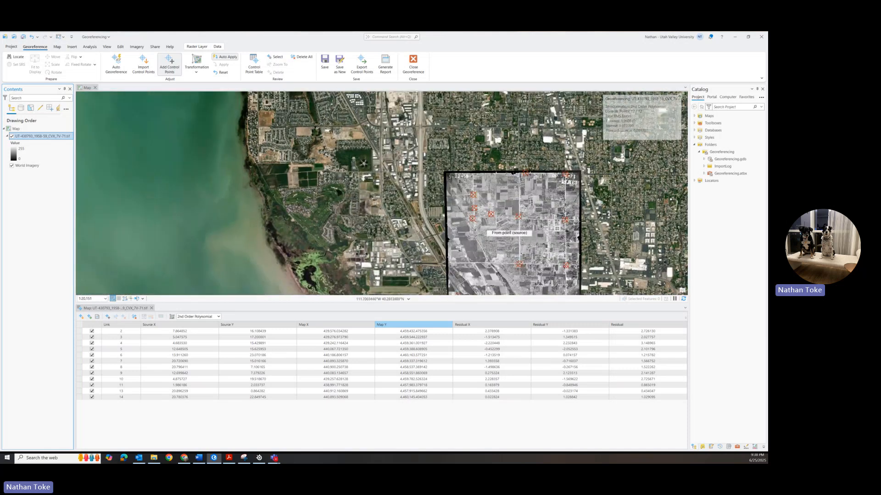
# Step: Compare the aerial photo with World Imagery at the control point on the southern road crossing by toggling the photo's visibility
pyautogui.scroll(5, 508, 237)
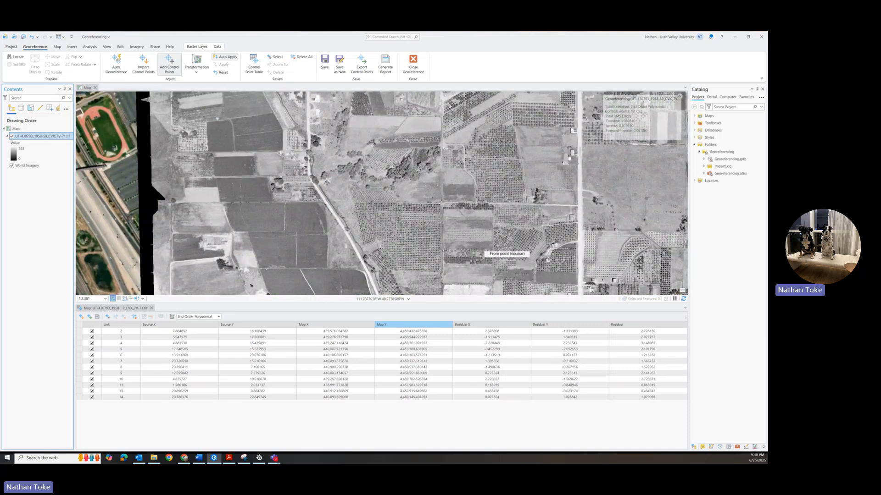
pyautogui.moveTo(590, 265); pyautogui.dragTo(575, 179)
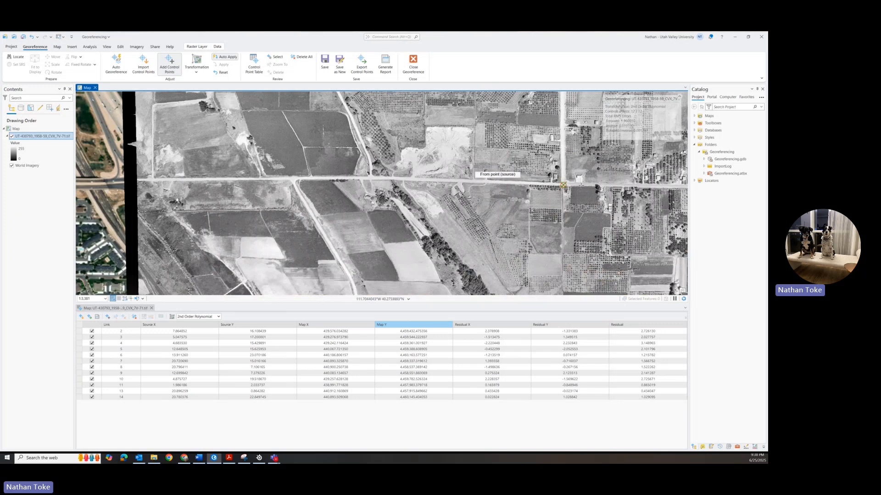
pyautogui.scroll(6, 563, 185)
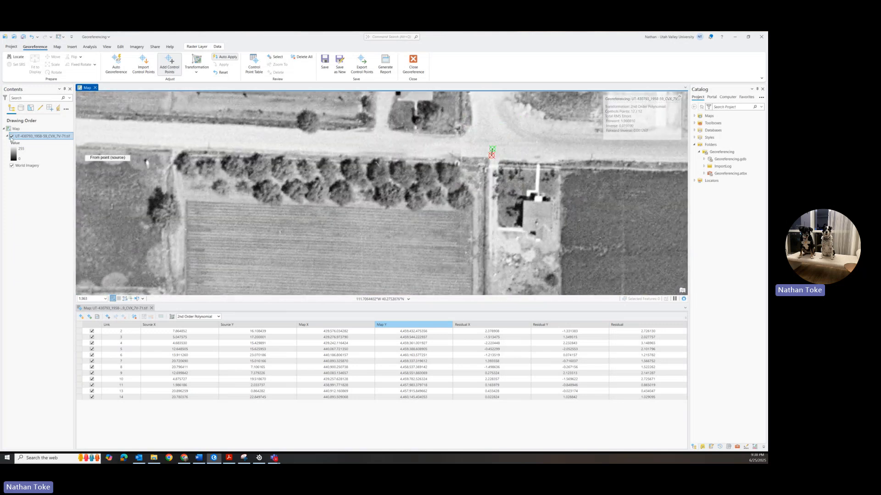
pyautogui.click(11, 136)
pyautogui.click(11, 136)
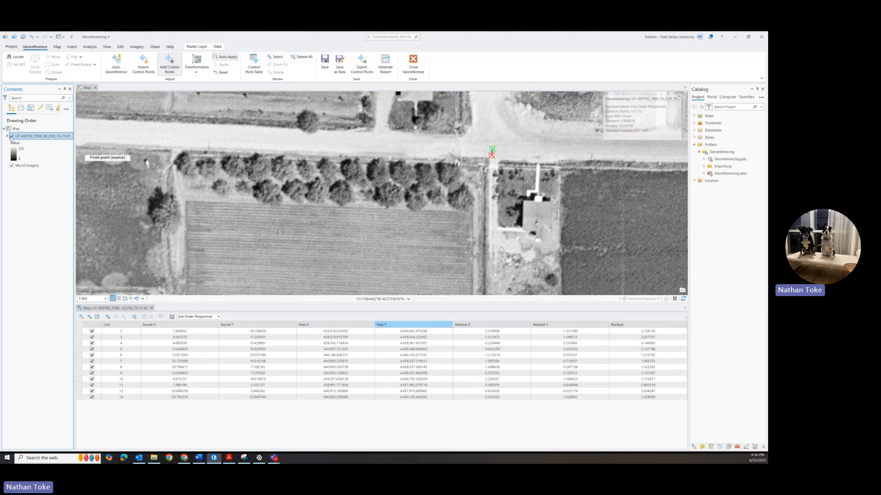
pyautogui.click(12, 136)
pyautogui.click(11, 137)
# Step: Compare the aerial photo with World Imagery across the wider area between the control points, toggling the photo off and on
pyautogui.scroll(-3, 355, 179)
pyautogui.scroll(-5, 353, 180)
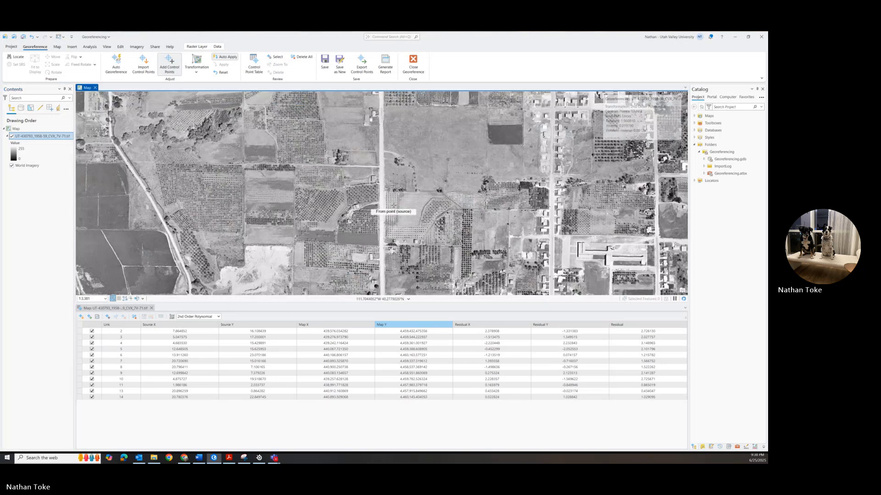
pyautogui.scroll(-4, 395, 203)
pyautogui.scroll(4, 393, 189)
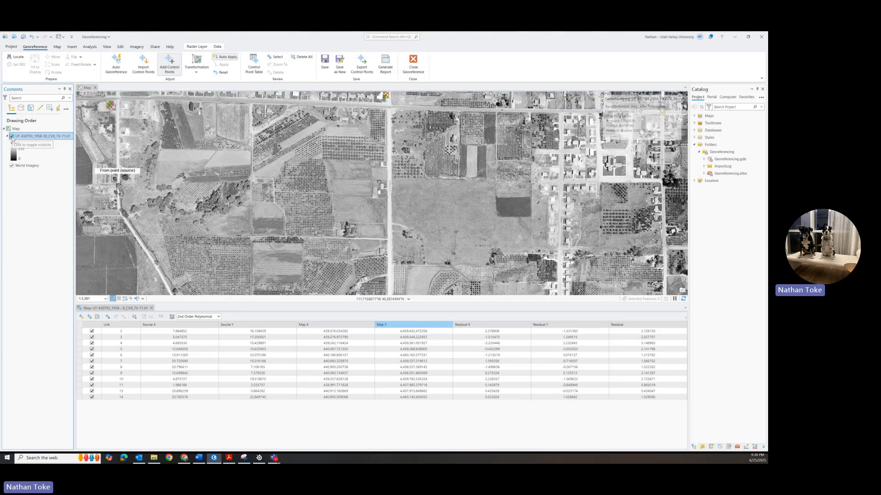
pyautogui.click(12, 136)
pyautogui.click(12, 136)
pyautogui.click(12, 136)
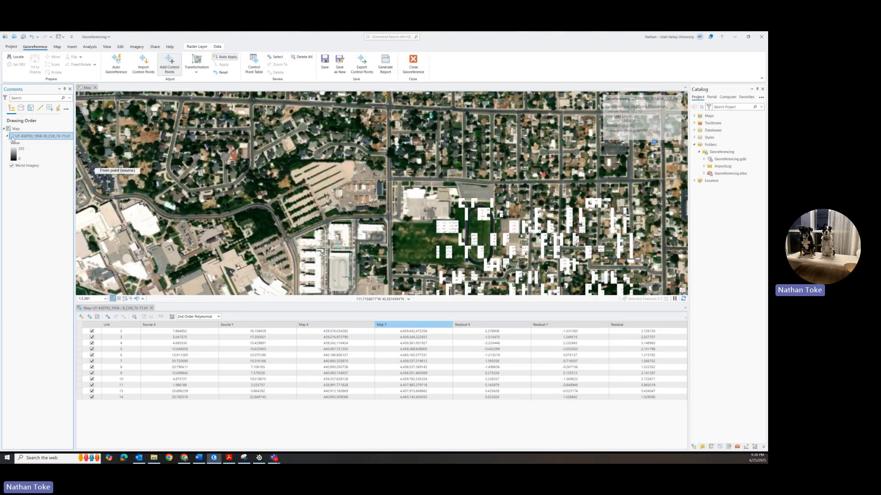
pyautogui.click(12, 136)
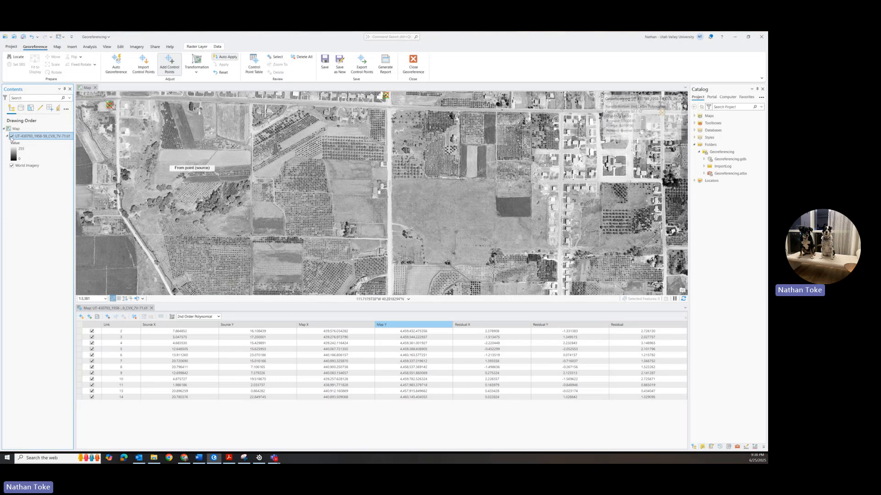
pyautogui.click(12, 136)
pyautogui.click(11, 136)
pyautogui.click(12, 136)
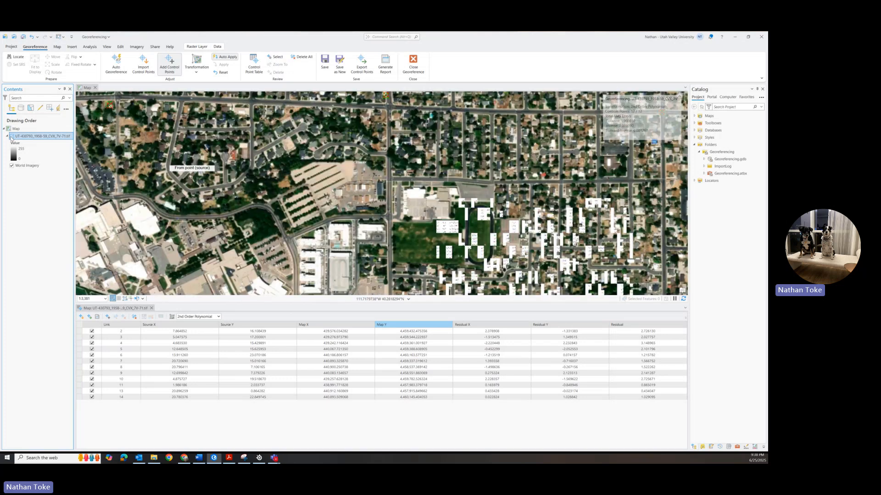
pyautogui.click(12, 136)
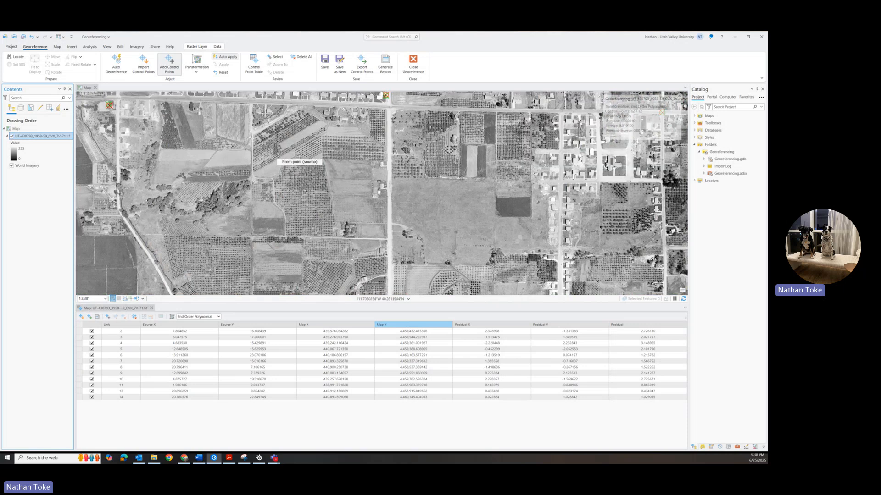
# Step: Switch the georeferencing transformation to 1st Order Polynomial (Affine) and check the control points' residuals
pyautogui.scroll(-2, 294, 156)
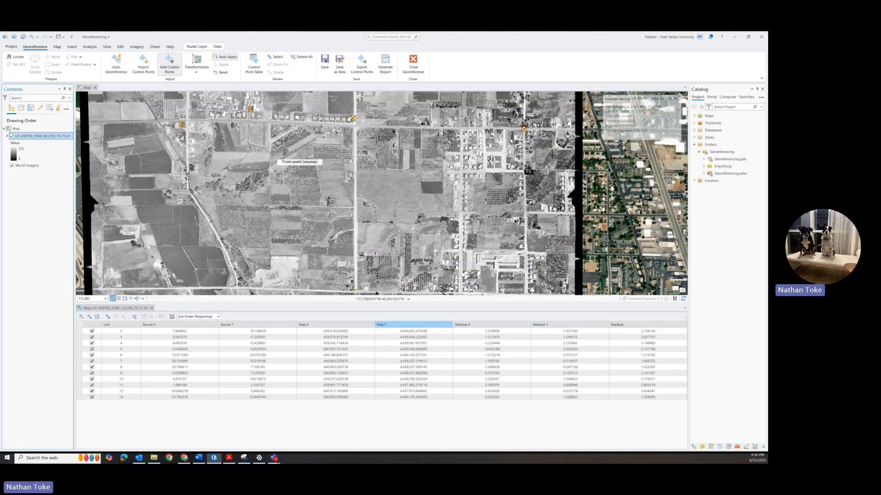
pyautogui.scroll(-4, 300, 156)
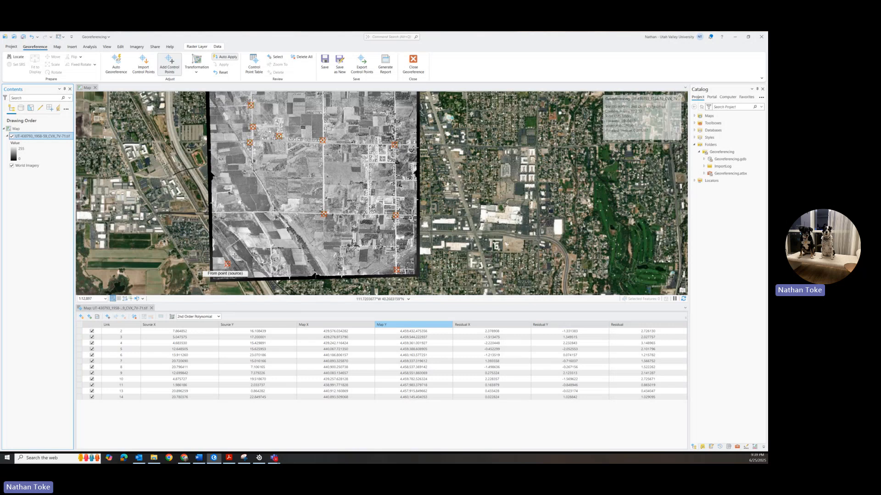
pyautogui.click(219, 317)
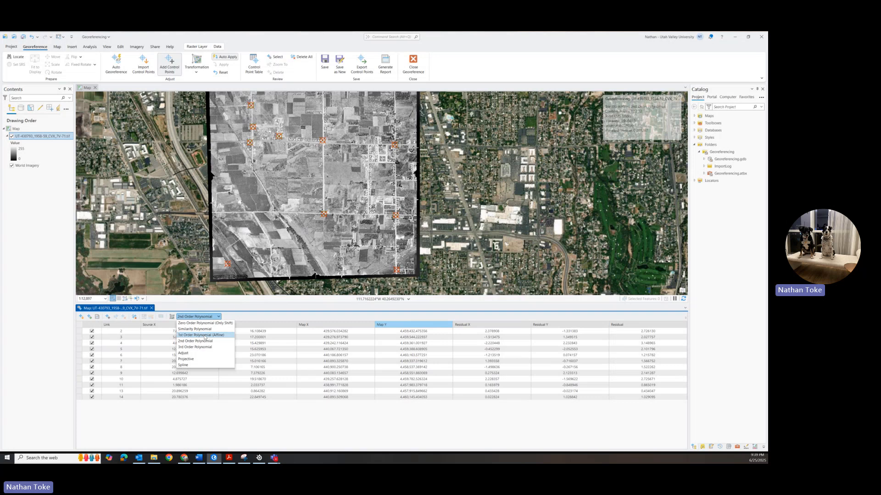
pyautogui.click(205, 335)
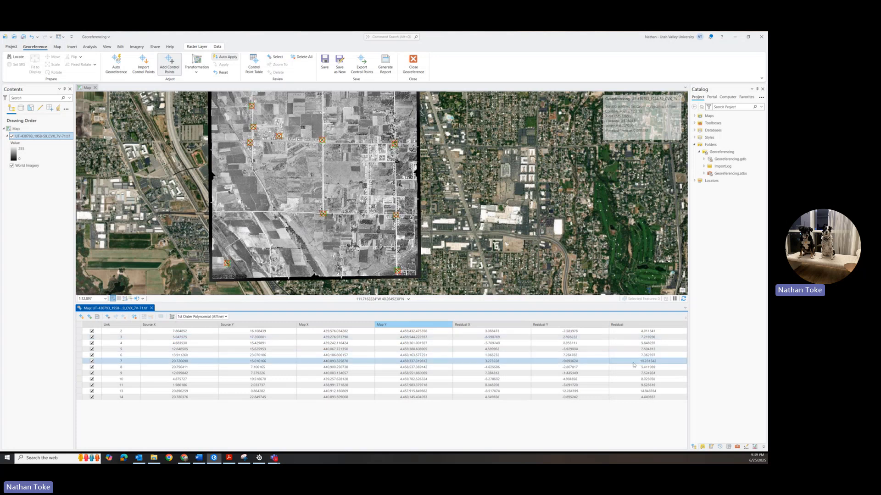
pyautogui.click(641, 393)
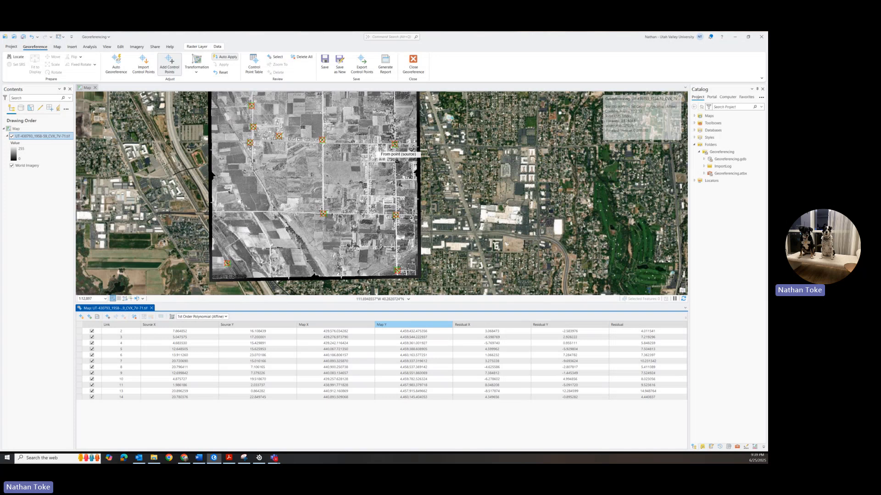
# Step: Set the georeferencing transformation back to 2nd Order Polynomial
pyautogui.click(218, 317)
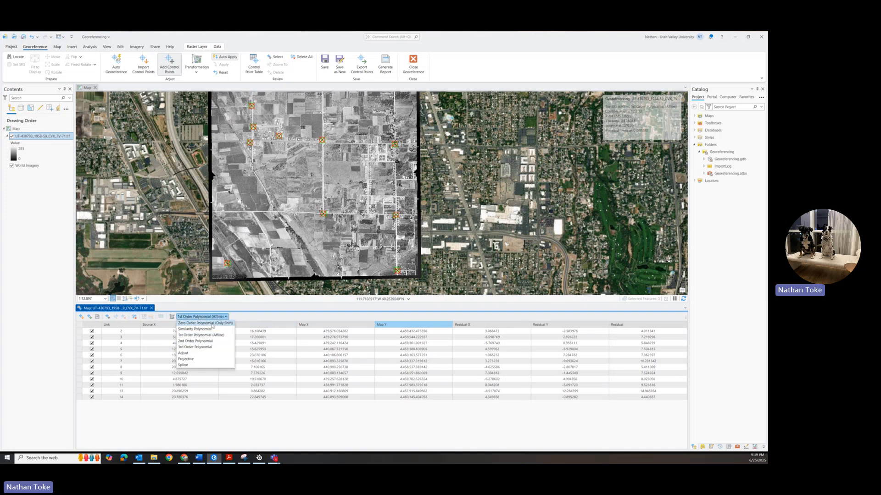
pyautogui.click(206, 339)
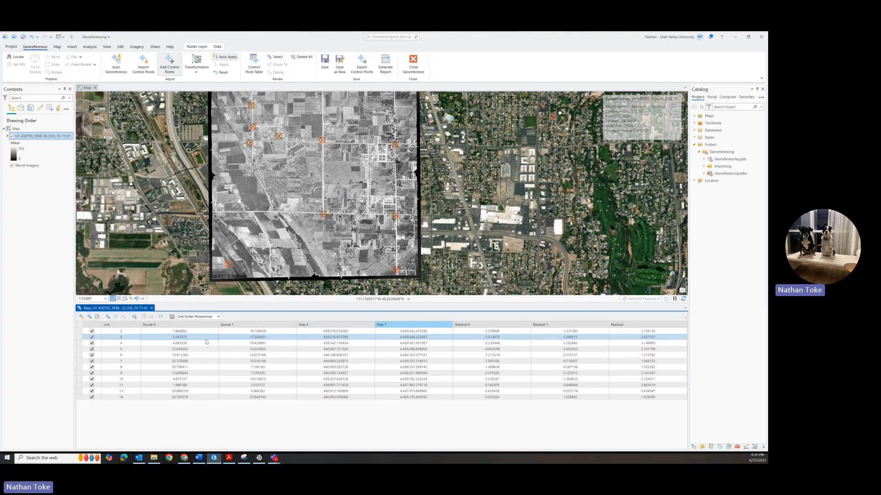
# Step: Try the 3rd Order Polynomial transformation to inspect the photo's fit and residuals, and return to 2nd Order Polynomial
pyautogui.click(205, 319)
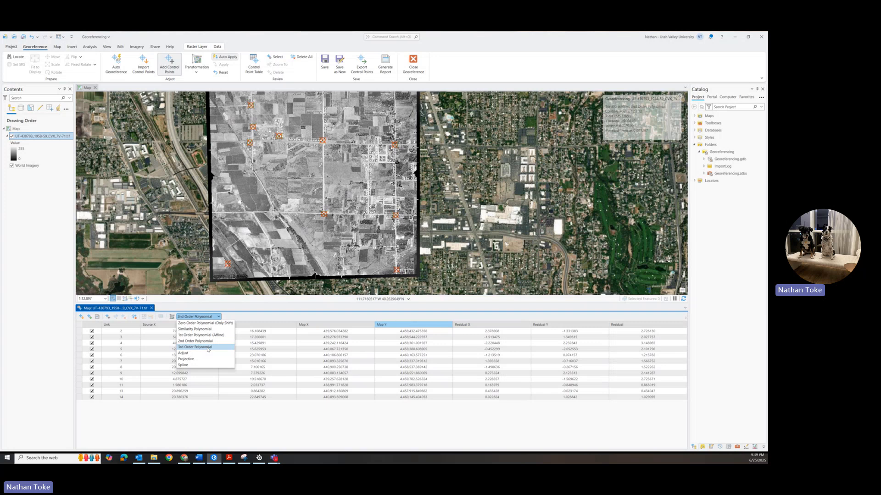
pyautogui.click(208, 348)
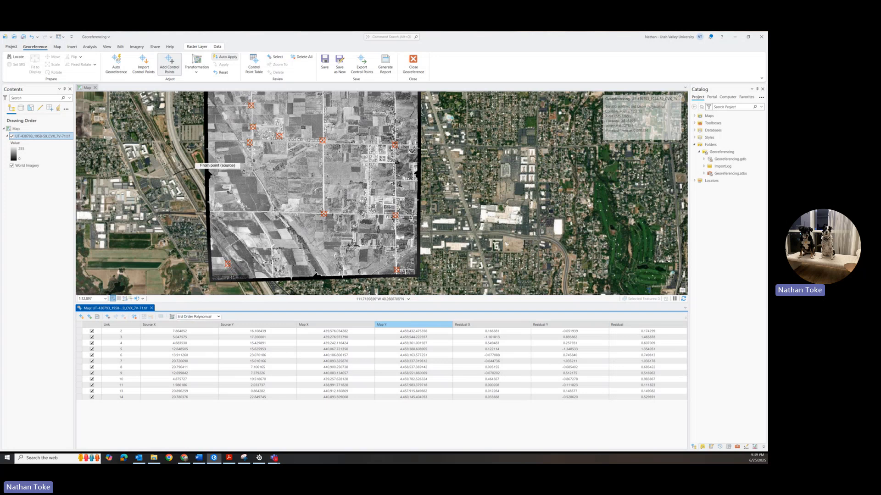
pyautogui.scroll(2, 193, 228)
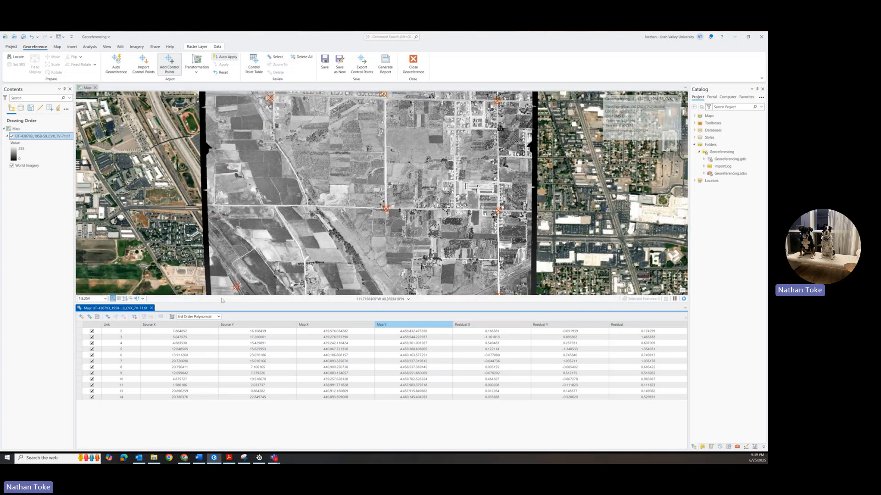
pyautogui.scroll(-2, 258, 209)
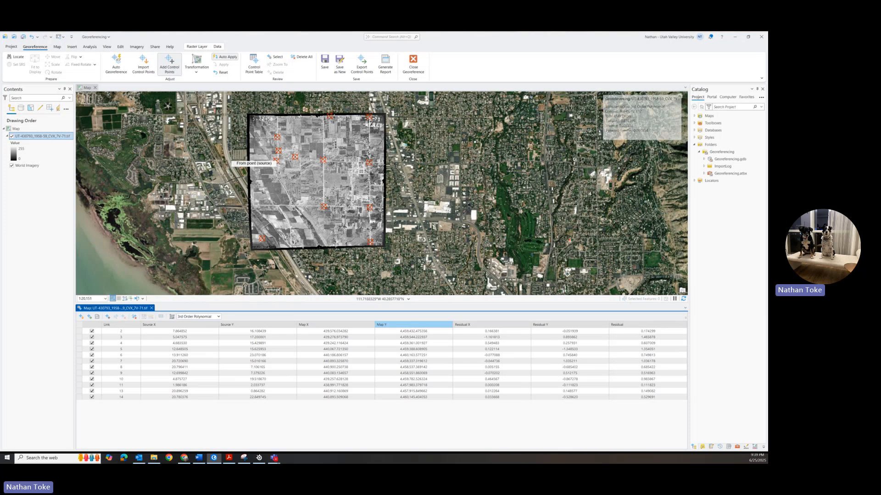
pyautogui.click(205, 317)
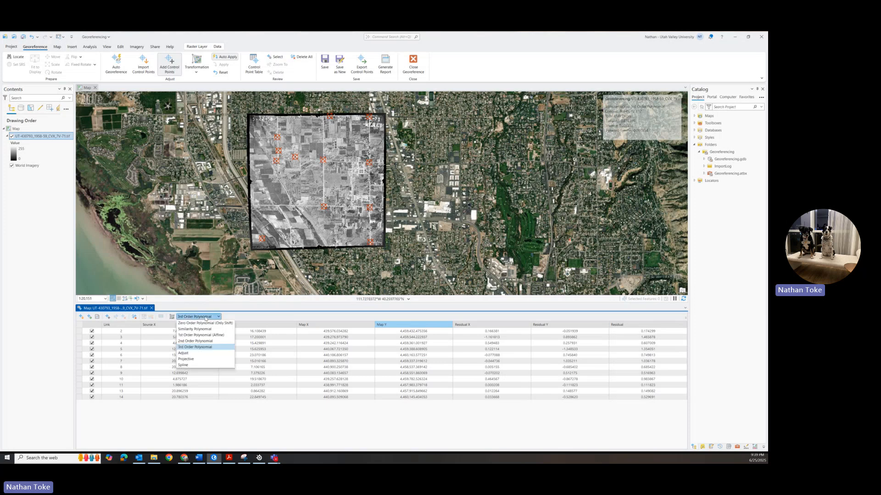
pyautogui.click(203, 343)
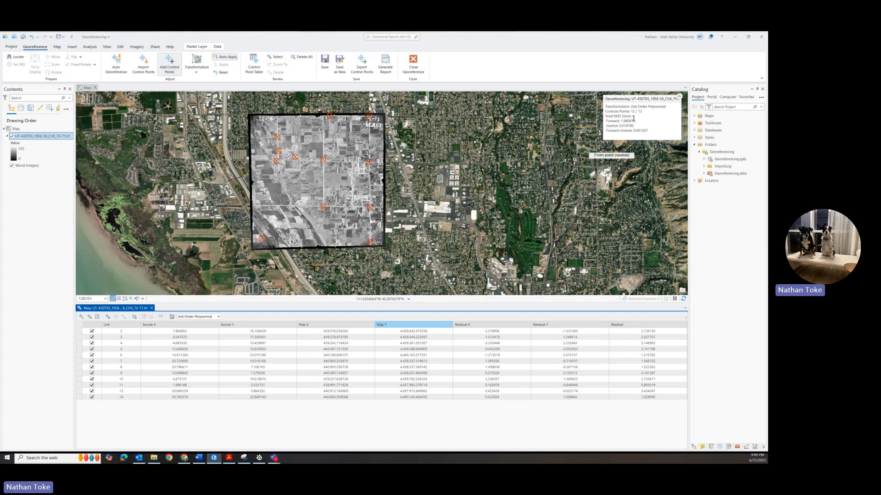
# Step: Generate the georeferencing report as an HTML file in the Documents folder, and close it after reviewing the summary and residuals
pyautogui.click(385, 69)
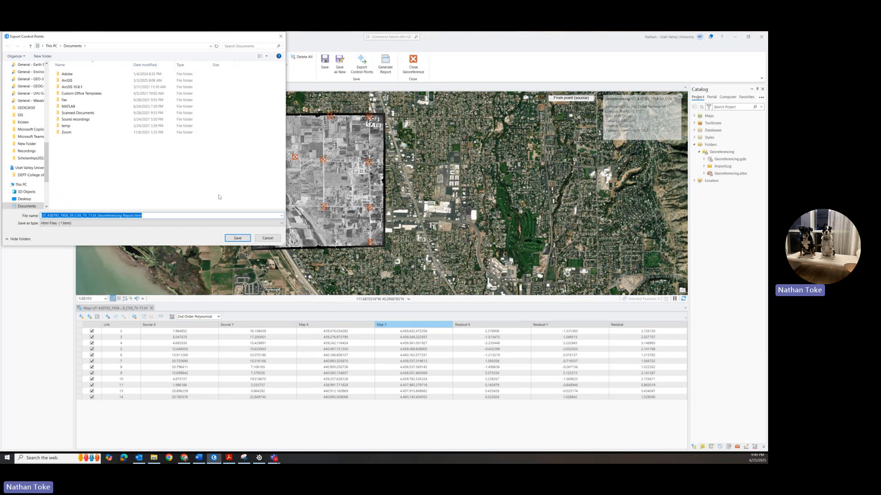
pyautogui.click(237, 238)
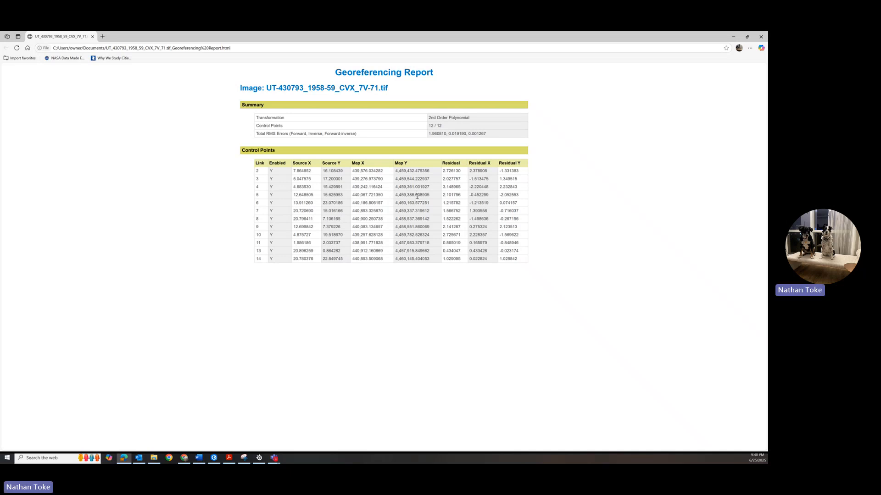
pyautogui.click(761, 37)
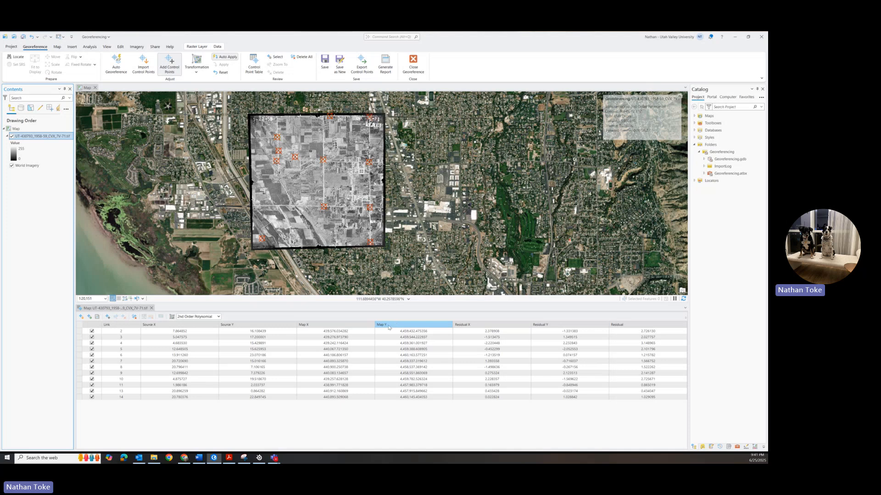
# Step: Save the 2nd Order Polynomial georeferencing to the source raster and close the georeferencing session
pyautogui.click(396, 391)
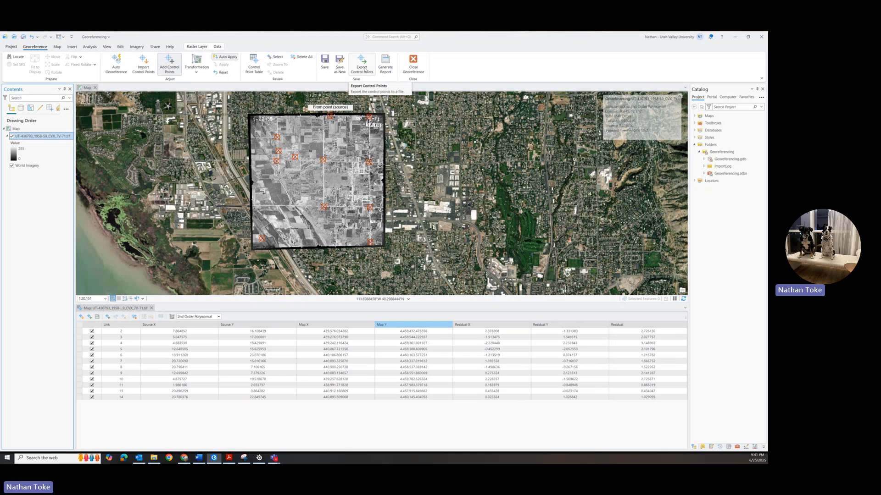
pyautogui.click(325, 62)
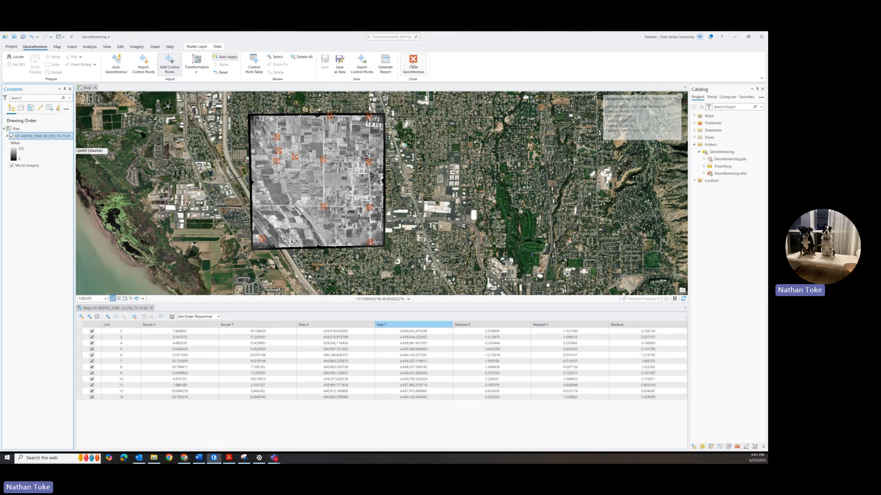
pyautogui.click(413, 66)
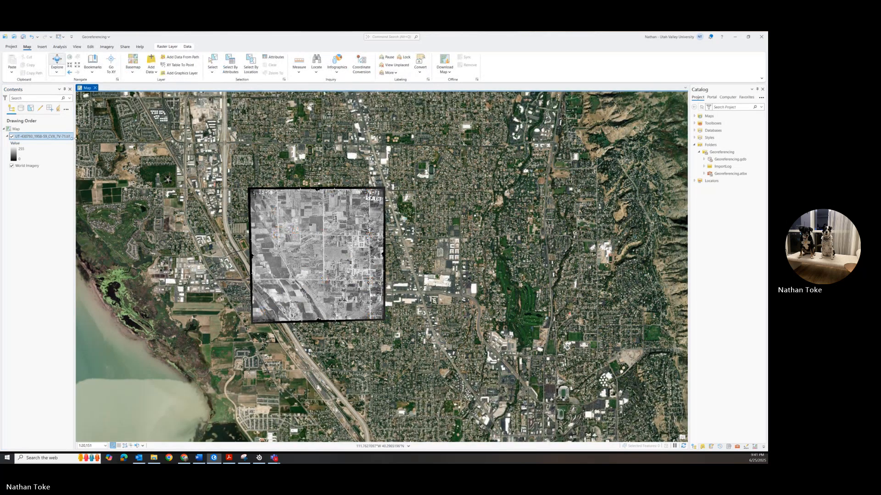
# Step: Review the aerial photo layer's Export Raster settings, keeping the pixel type at 8 Bit Unsigned, and close them without exporting
pyautogui.moveTo(73, 137); pyautogui.dragTo(88, 137)
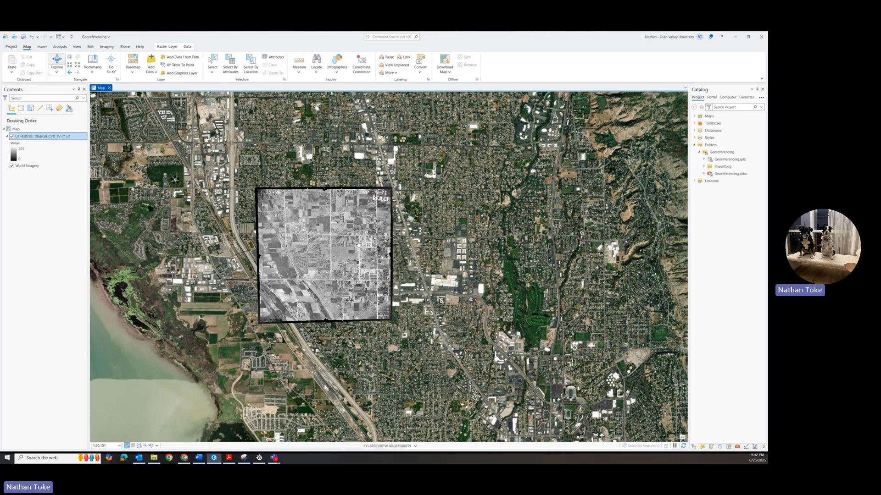
pyautogui.rightClick(44, 139)
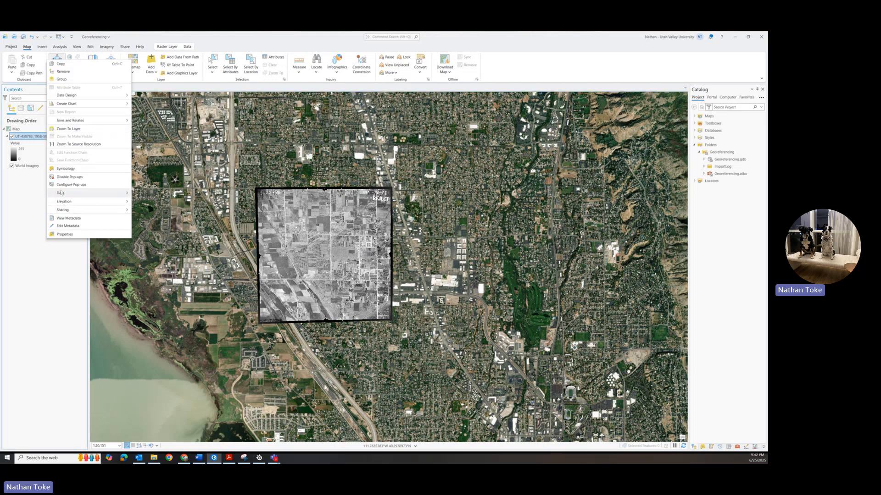
pyautogui.moveTo(61, 193)
pyautogui.click(152, 198)
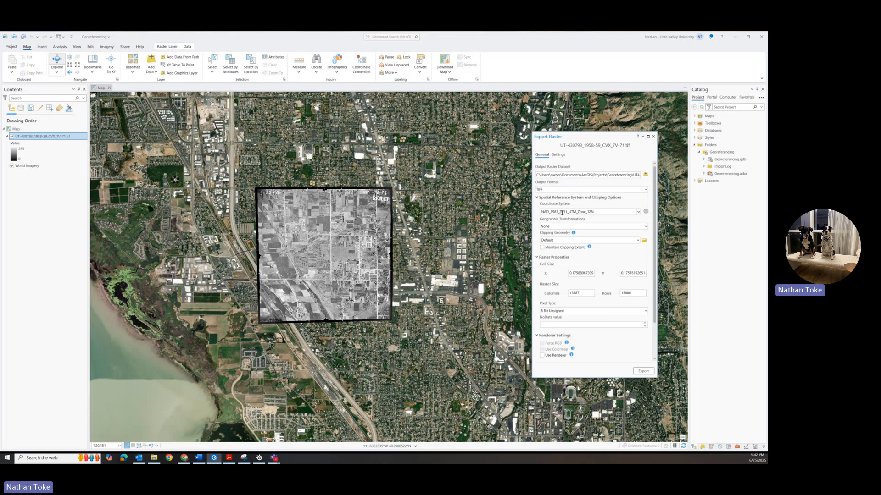
pyautogui.click(556, 312)
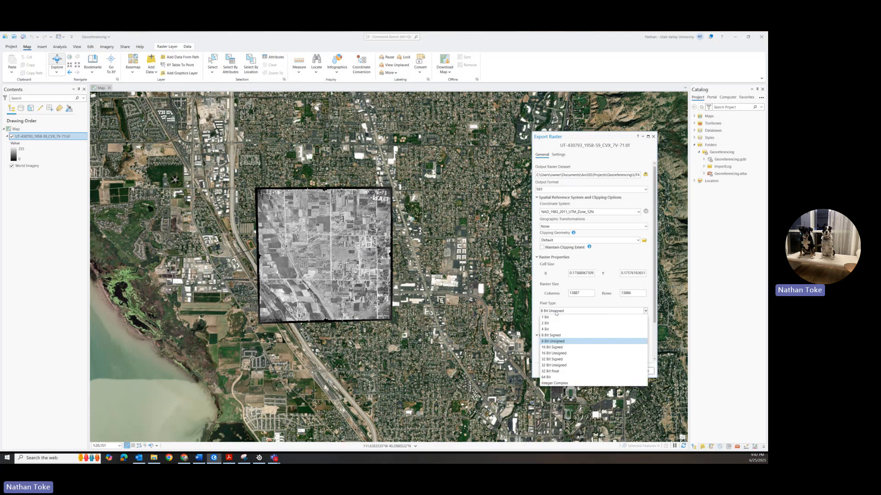
pyautogui.click(557, 343)
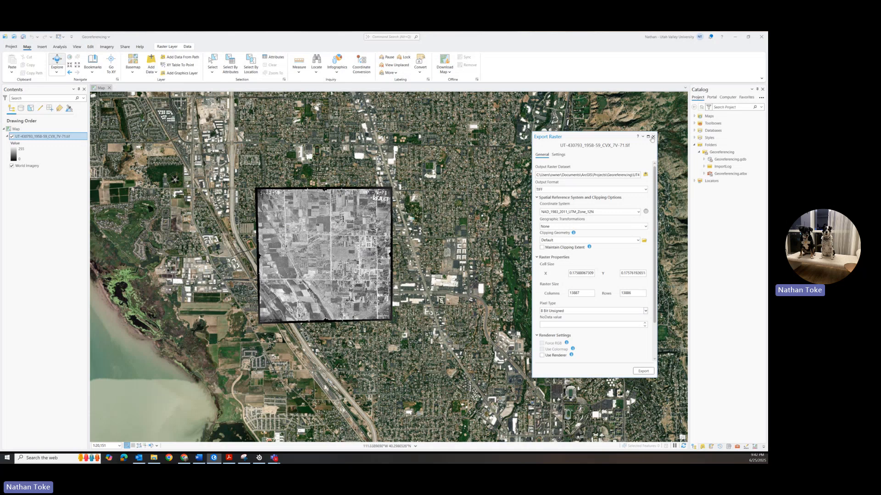
pyautogui.click(653, 137)
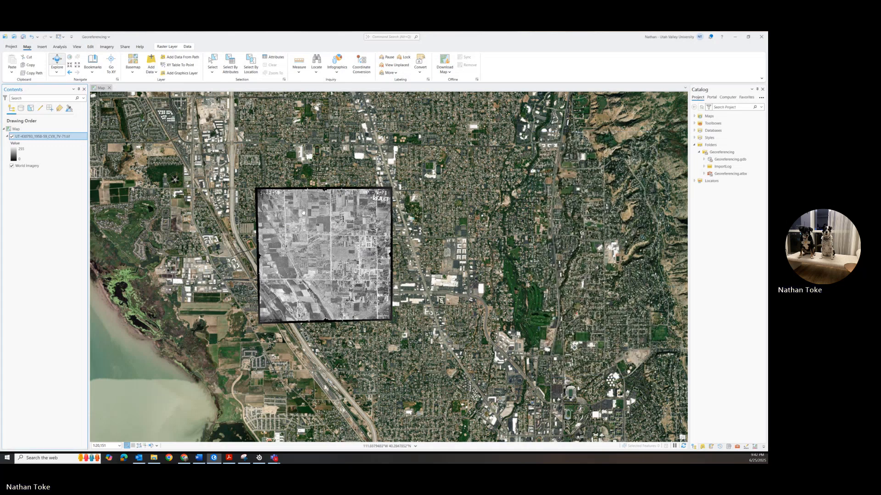